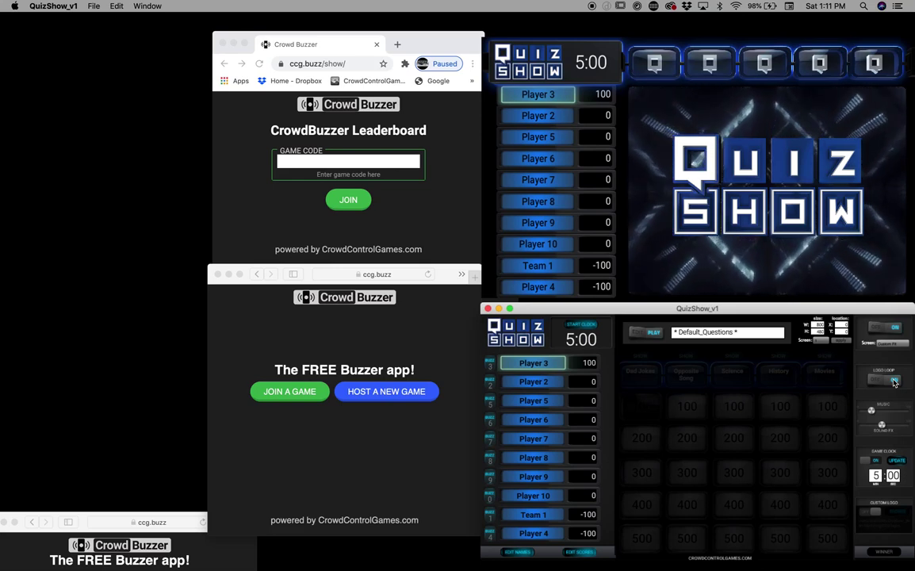
Turn off the QuizShow Logo Loop to reveal the game board, then bring Safari forward
click(893, 382)
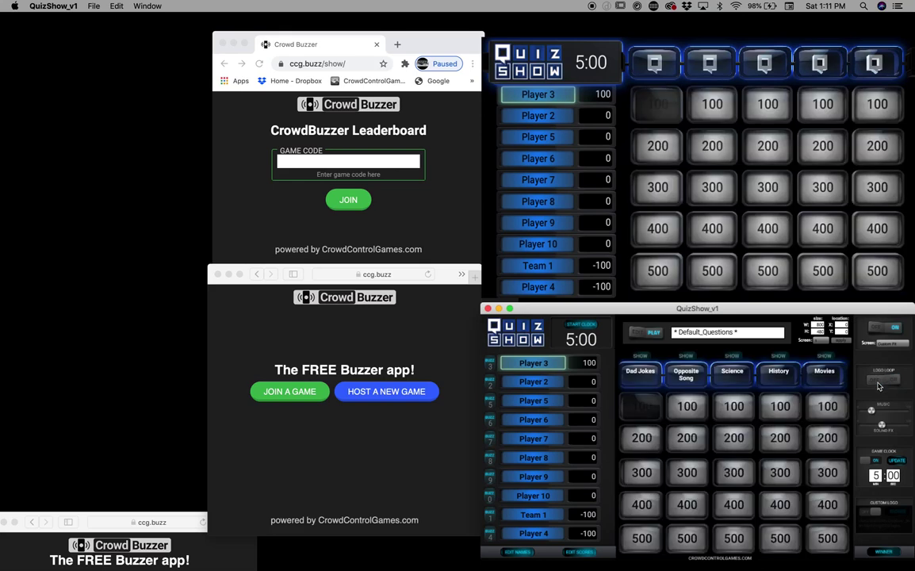
click(450, 272)
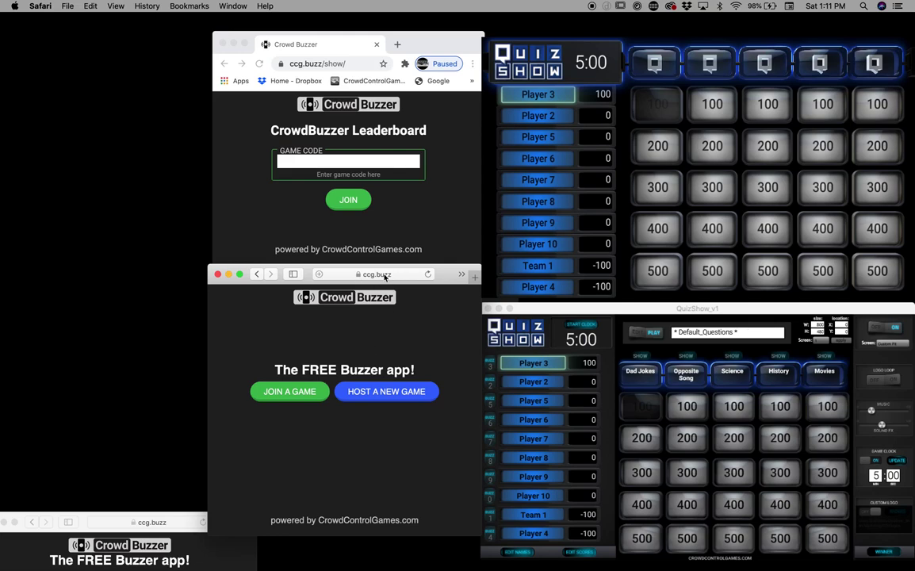
Host a new CrowdBuzzer game titled 'TRIVIA NIGHT' and move the player window up
click(388, 392)
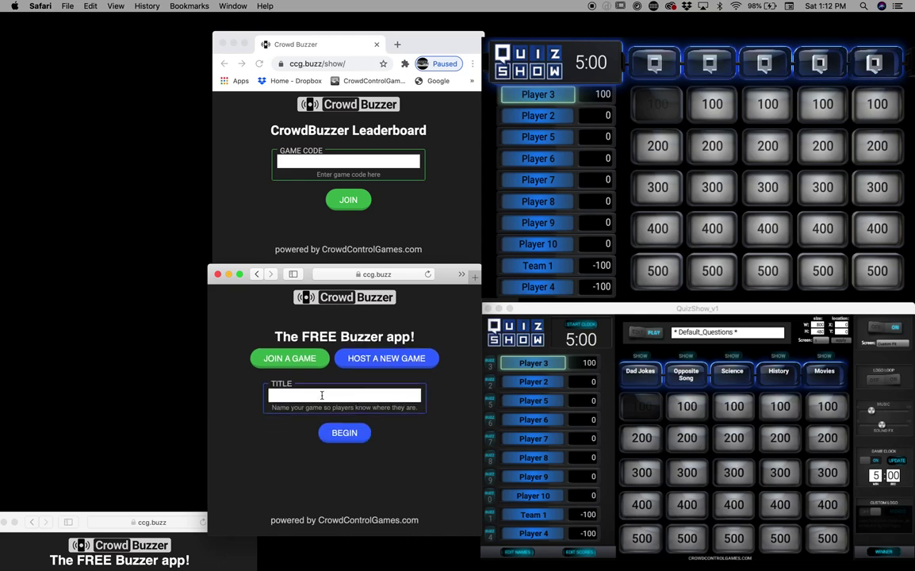
text(TRIVIA NIGHT)
click(345, 435)
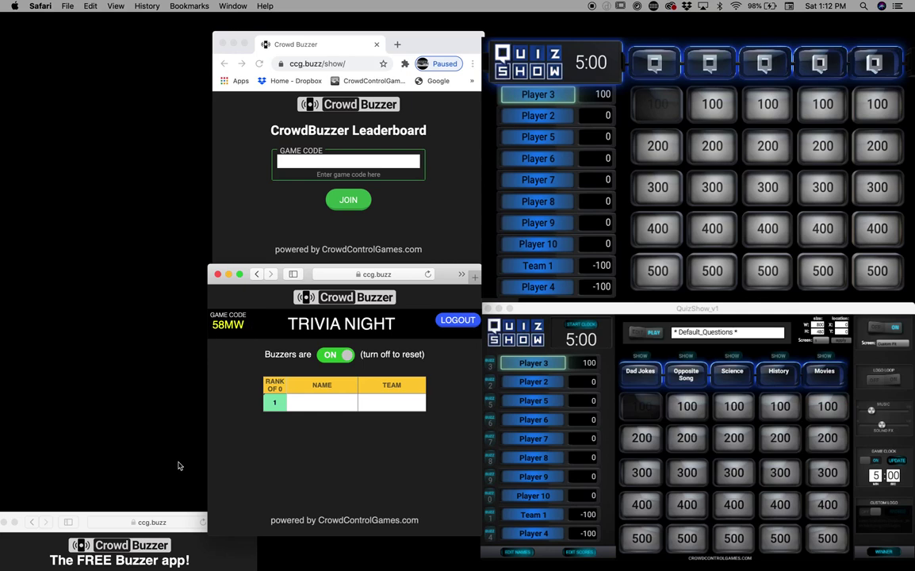
click(154, 522)
drag(225, 523, 225, 356)
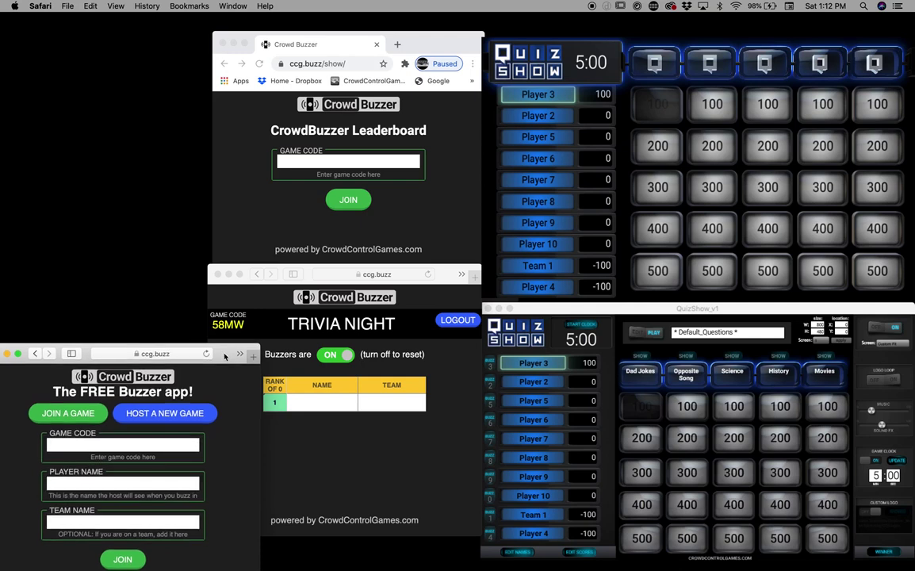
Join the TRIVIA NIGHT game with its code as player BRAD on team 'TEAM 1'
click(71, 419)
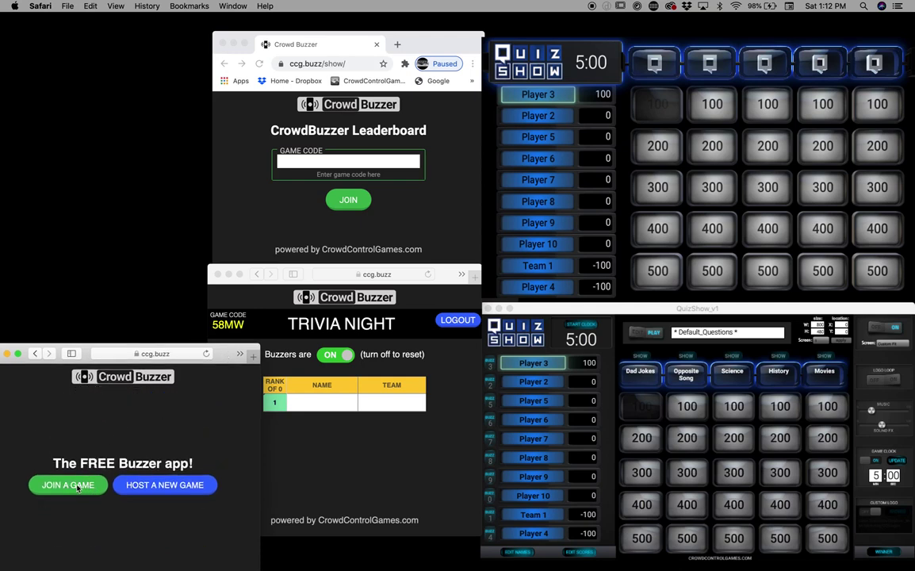
click(76, 485)
click(107, 444)
text(5)
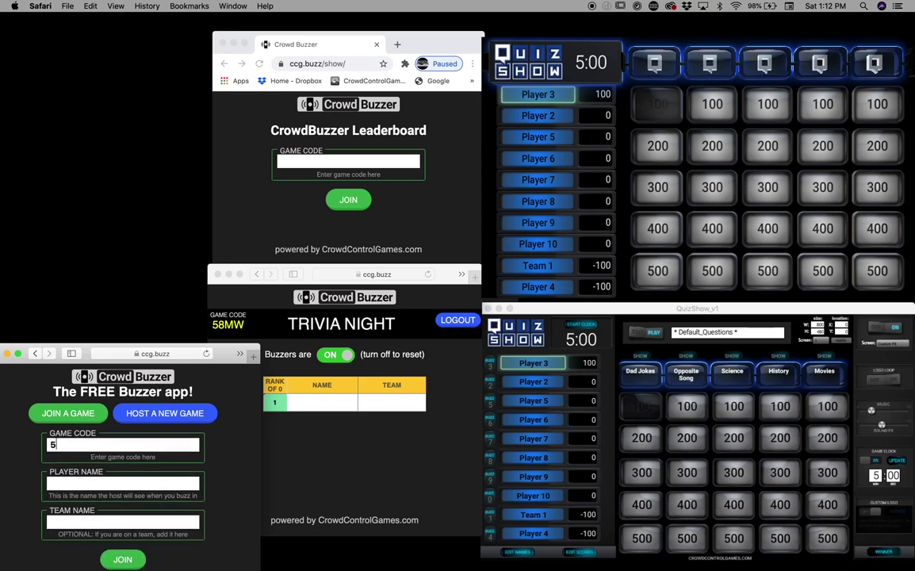
text(8MW)
click(104, 483)
text(BRAD)
click(121, 521)
text(TEAM 1)
click(131, 560)
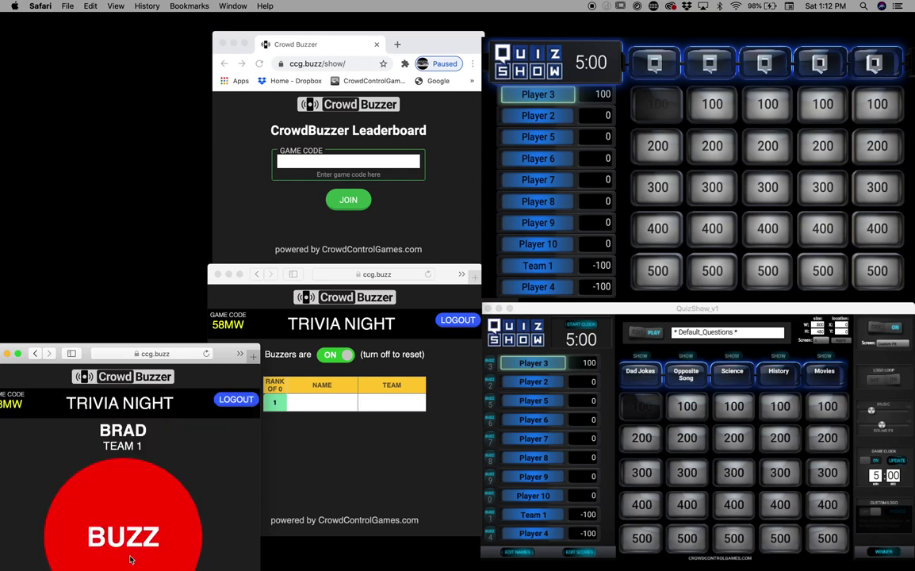
drag(224, 356, 218, 314)
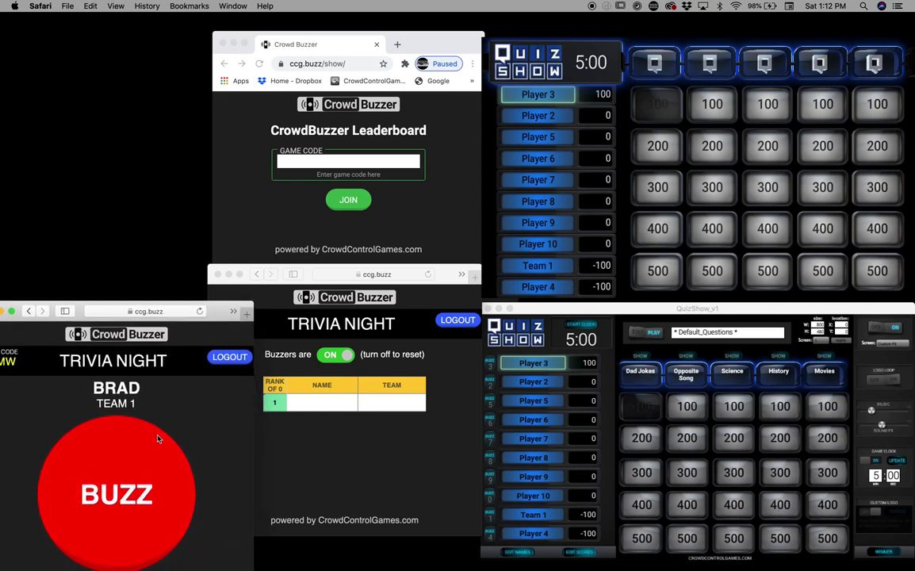
Buzz in as BRAD, then switch the host's buzzers off to reset the round
click(124, 477)
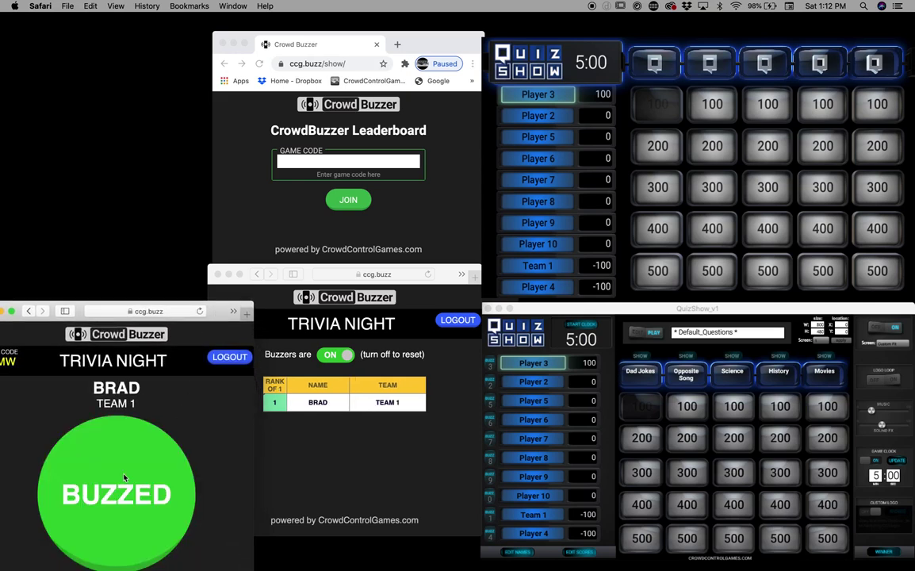
click(347, 356)
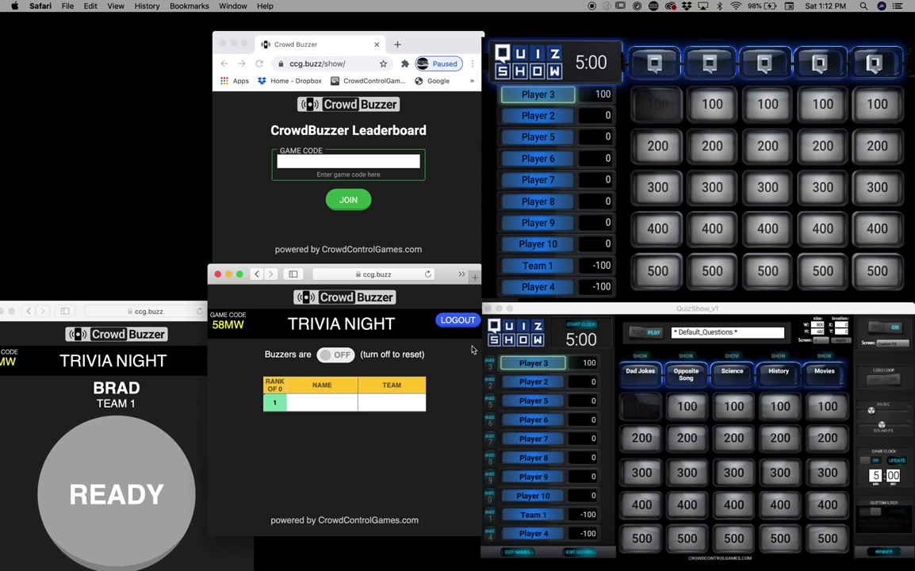
click(627, 311)
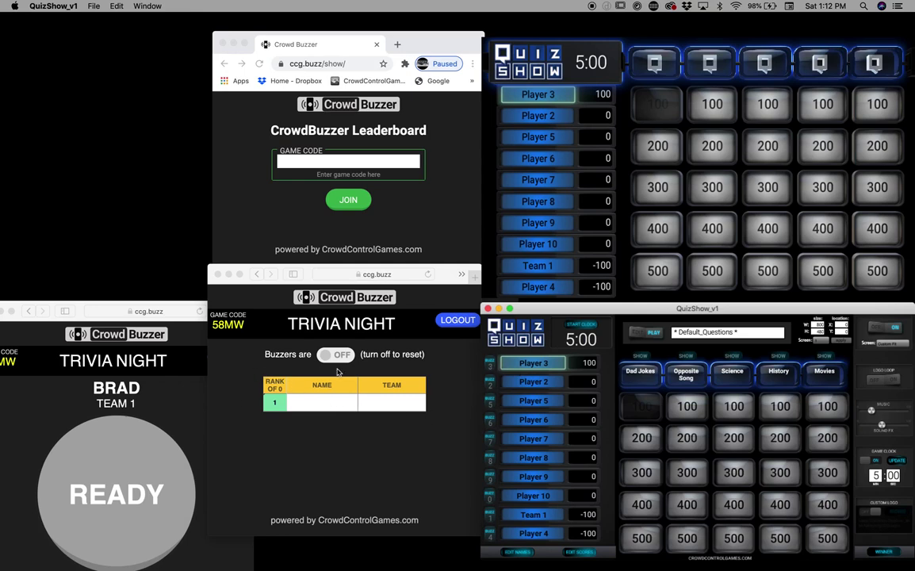
Open the Dad Jokes 200 question, switch buzzers back on, and buzz in as BRAD
click(643, 439)
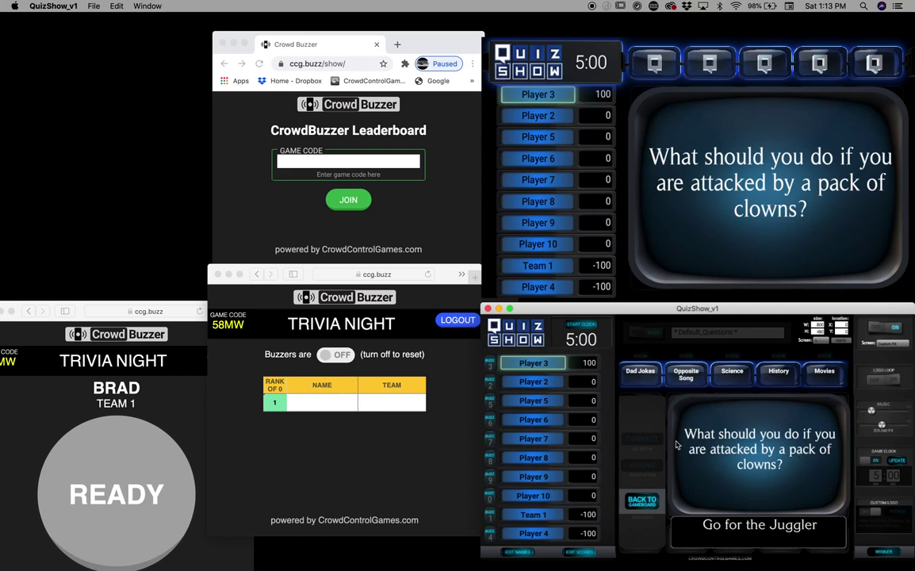
click(326, 363)
click(333, 355)
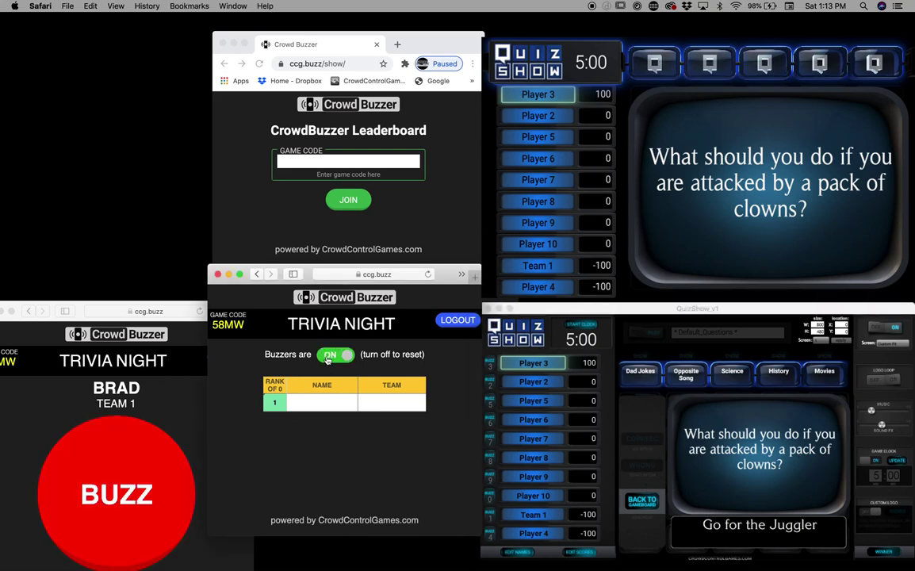
click(122, 479)
click(122, 479)
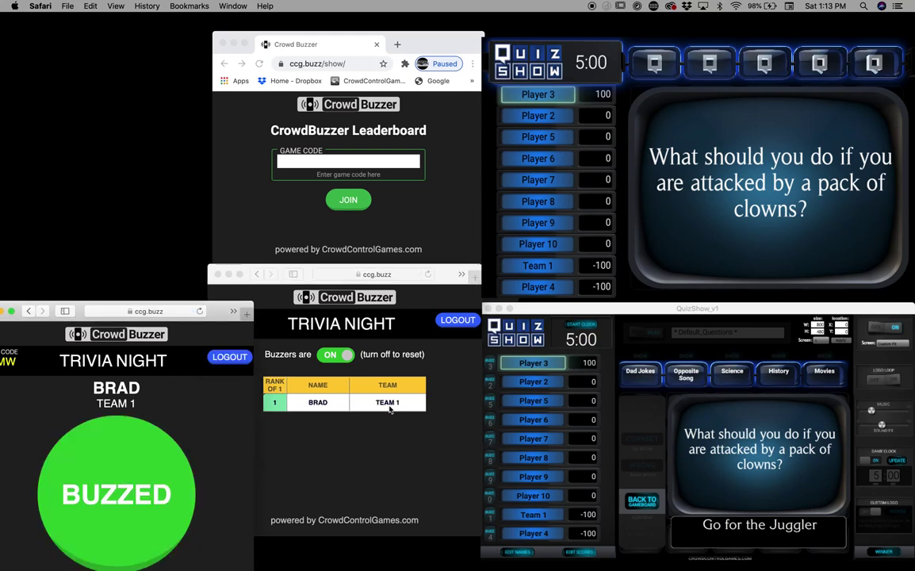
click(491, 517)
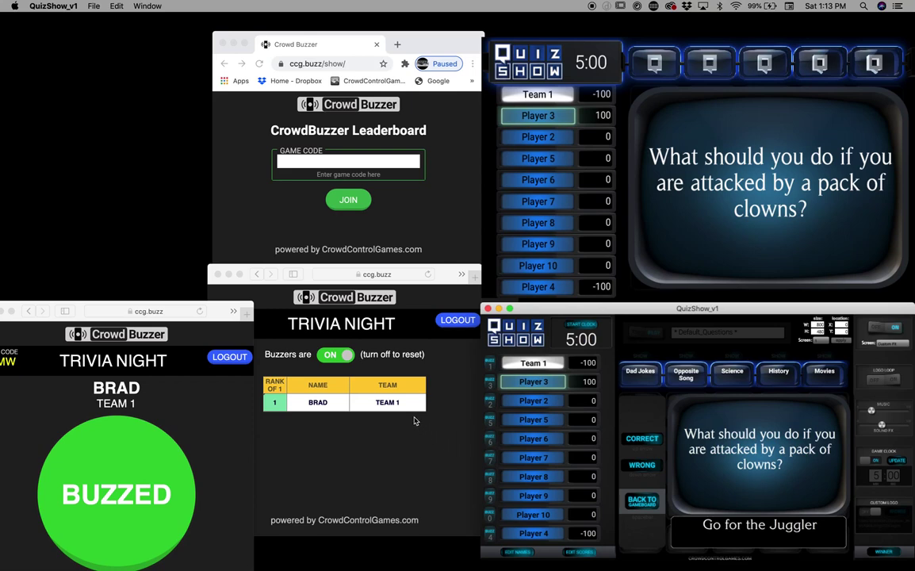
Mark Team 1 correct for 100 points, return to the board, and switch buzzers off
click(642, 438)
click(643, 502)
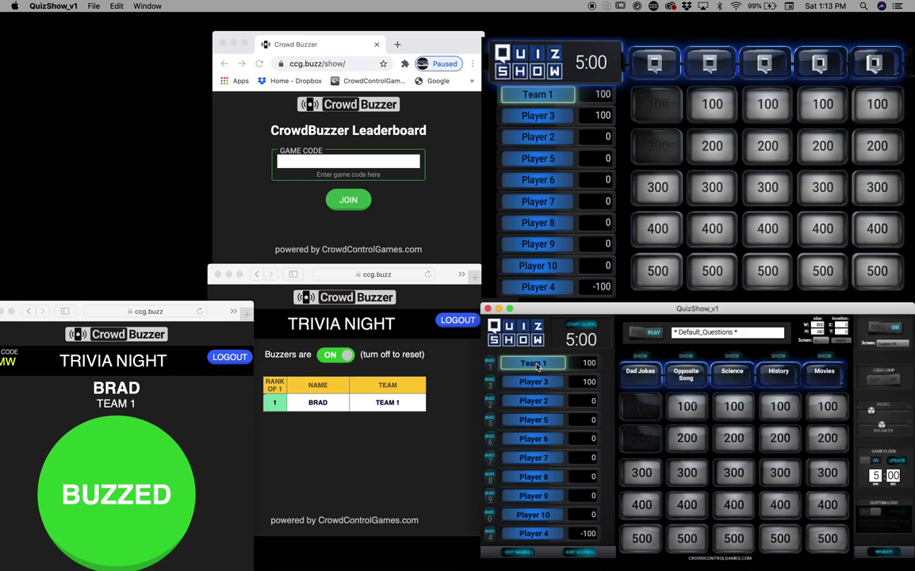
click(347, 357)
click(347, 357)
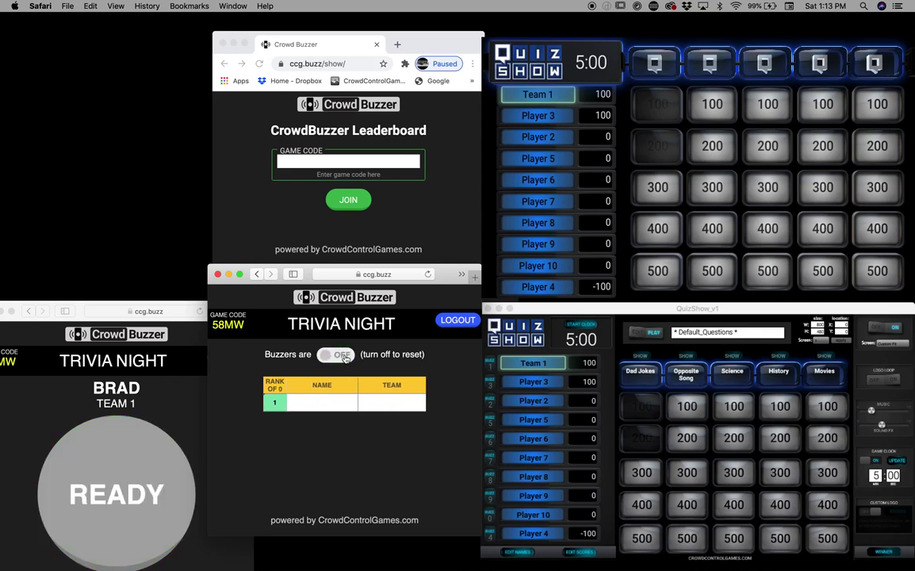
Open the Dad Jokes 300 pterodactyl question and switch CrowdBuzzer's buzzers back on
click(622, 312)
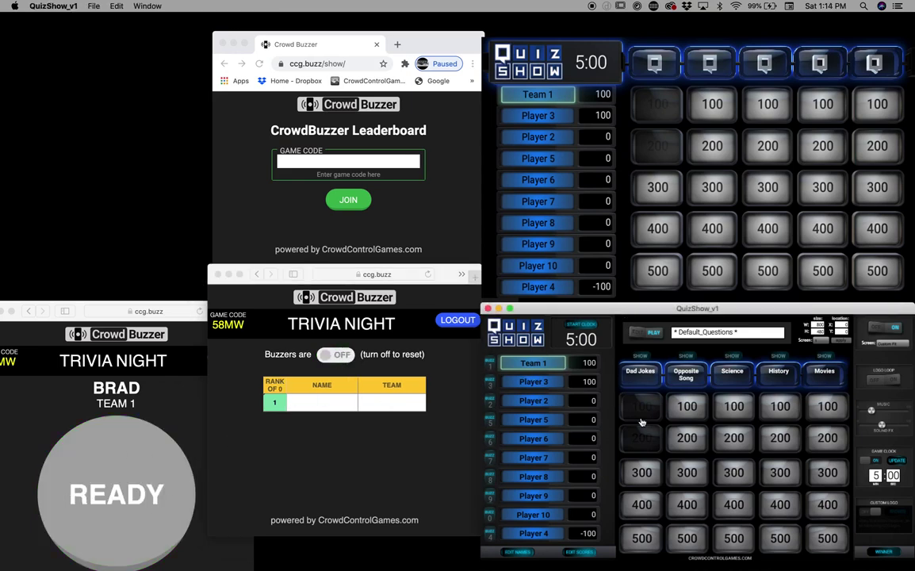
click(642, 472)
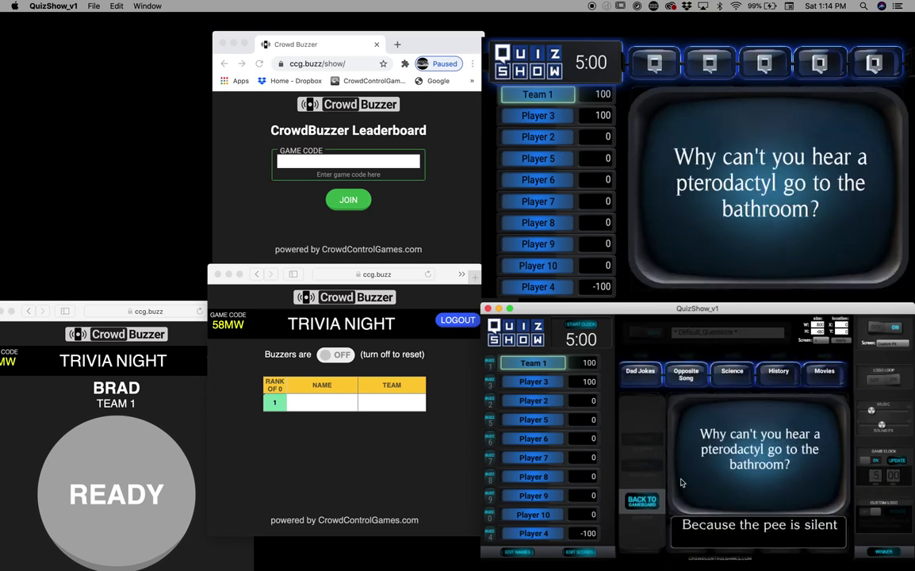
click(356, 444)
click(326, 355)
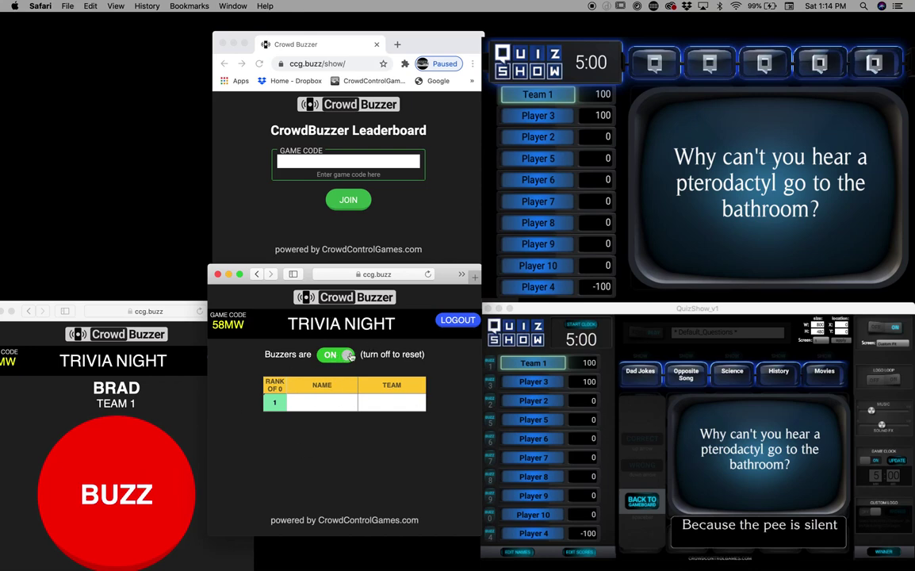
click(533, 288)
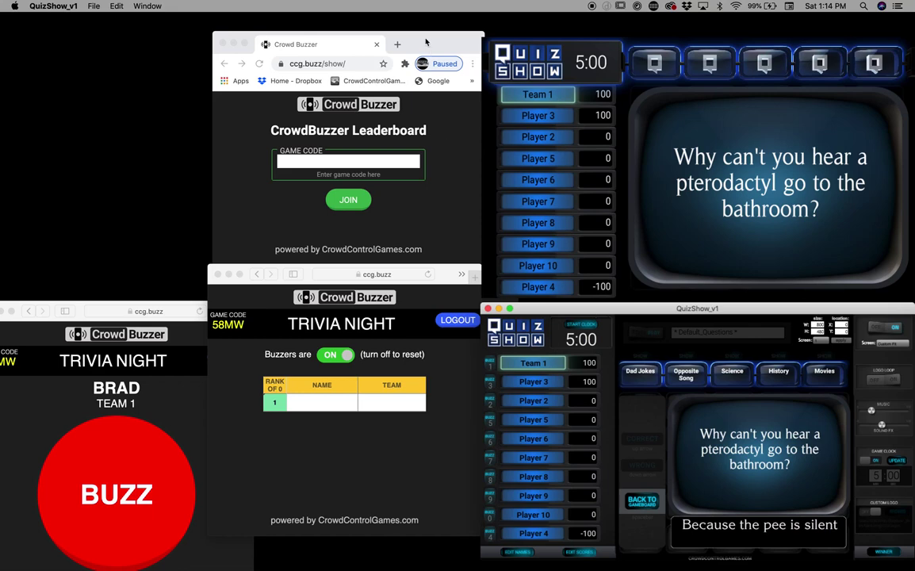
Join the Chrome leaderboard page to the TRIVIA NIGHT game using its game code
drag(426, 46, 425, 44)
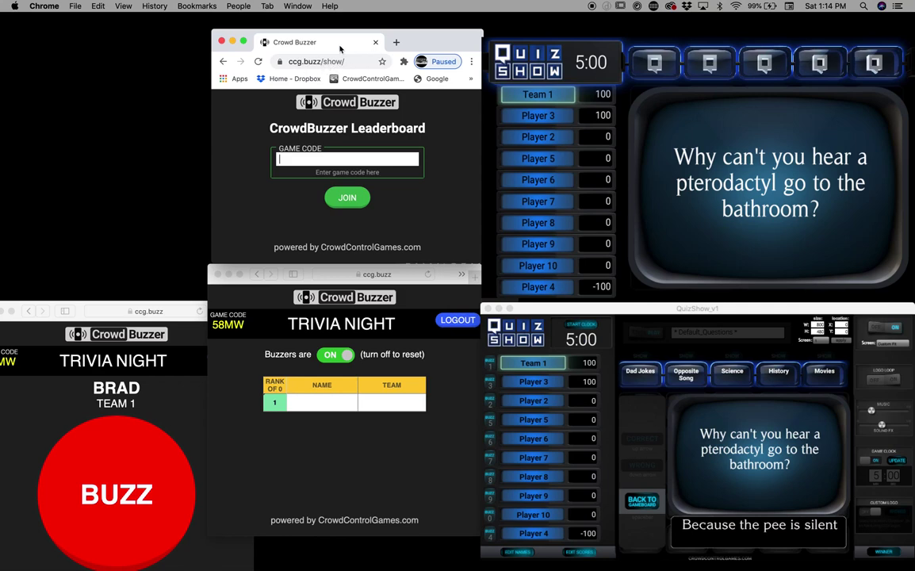
drag(382, 38, 424, 32)
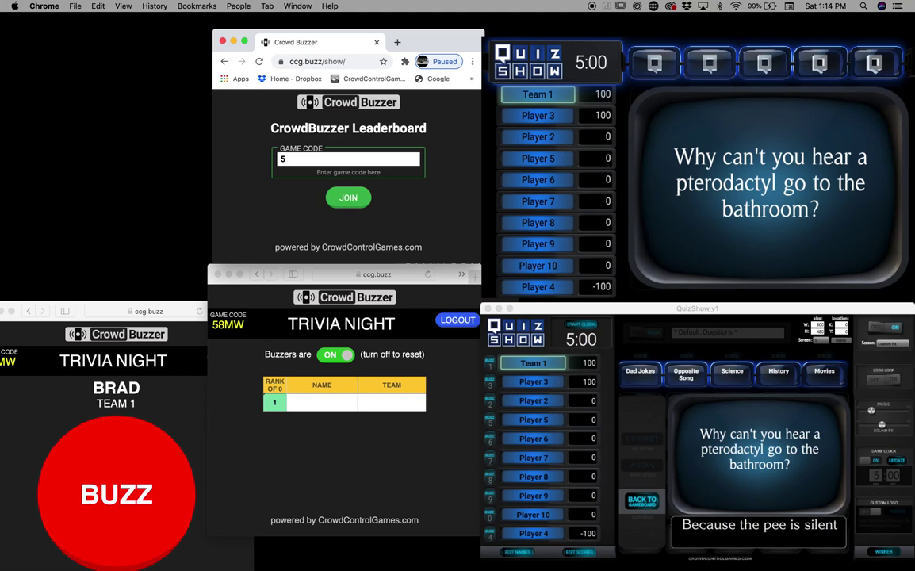
text(MW)
click(353, 197)
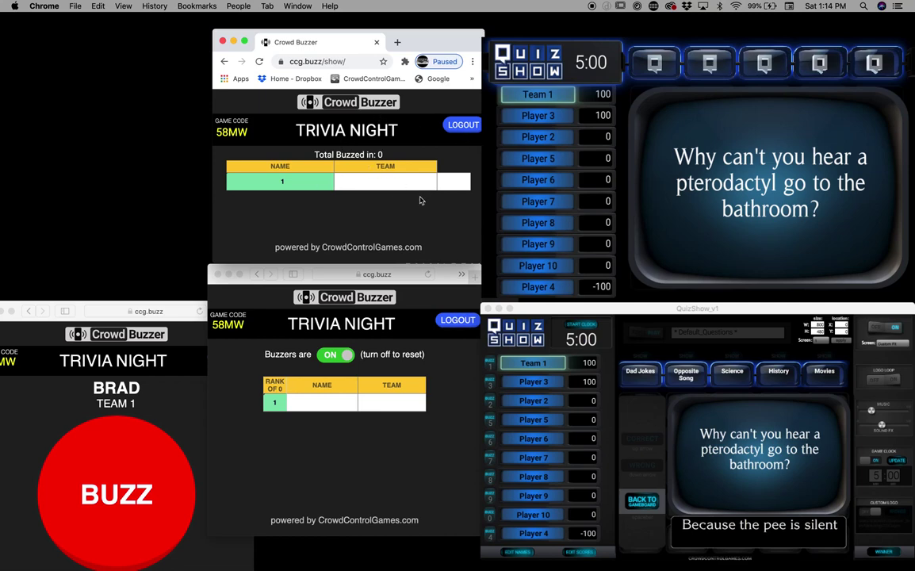
mouse_move(444, 278)
mouse_down()
mouse_move(426, 295)
mouse_move(441, 280)
mouse_up()
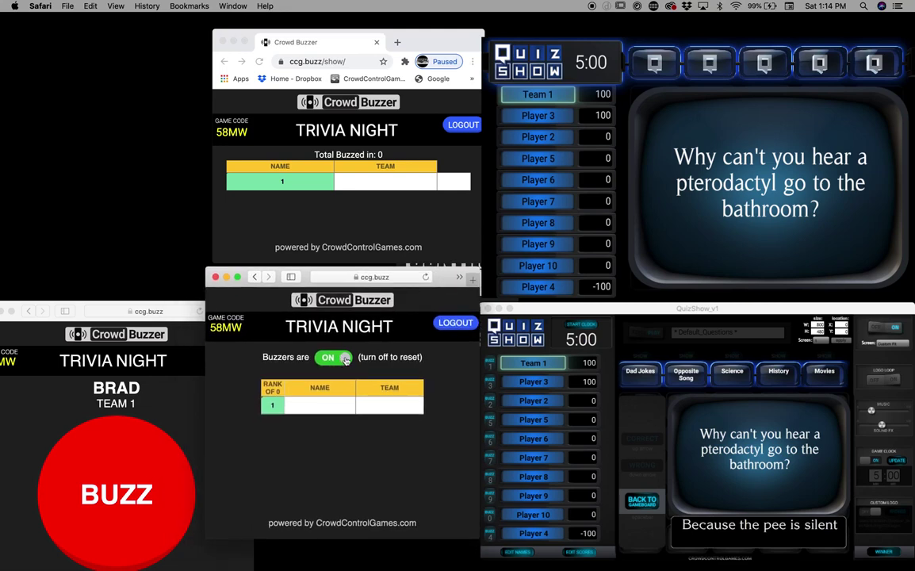
Reset the buzzers off and on, then buzz in as Brad
click(340, 357)
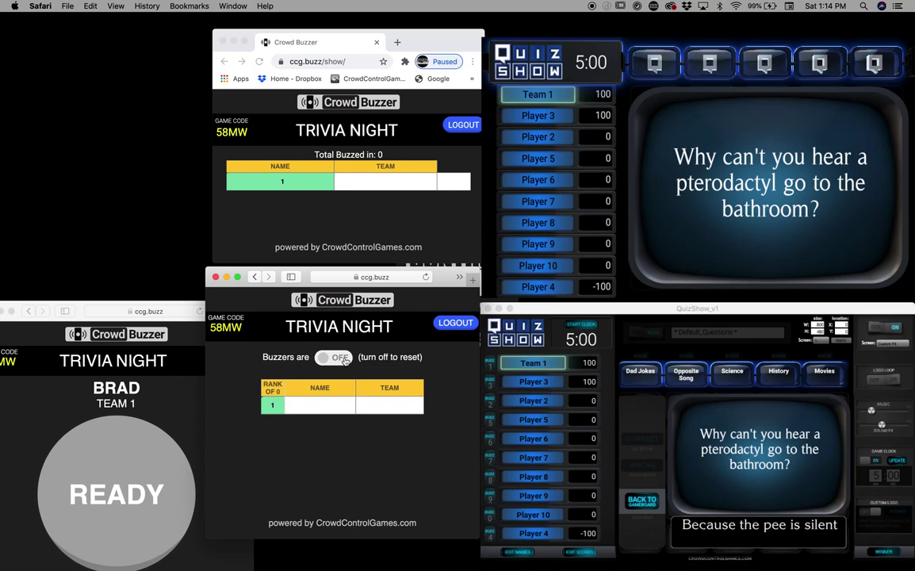
click(340, 358)
click(150, 490)
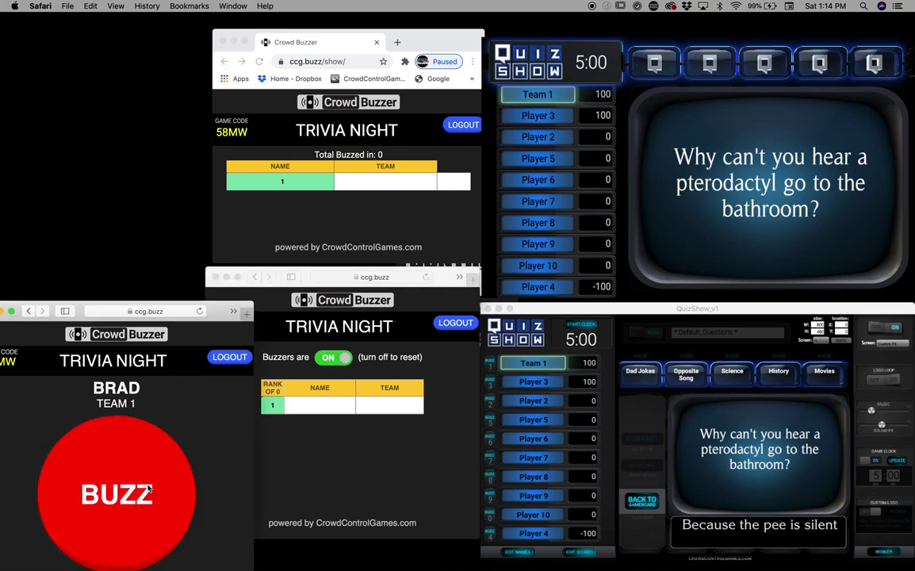
click(149, 489)
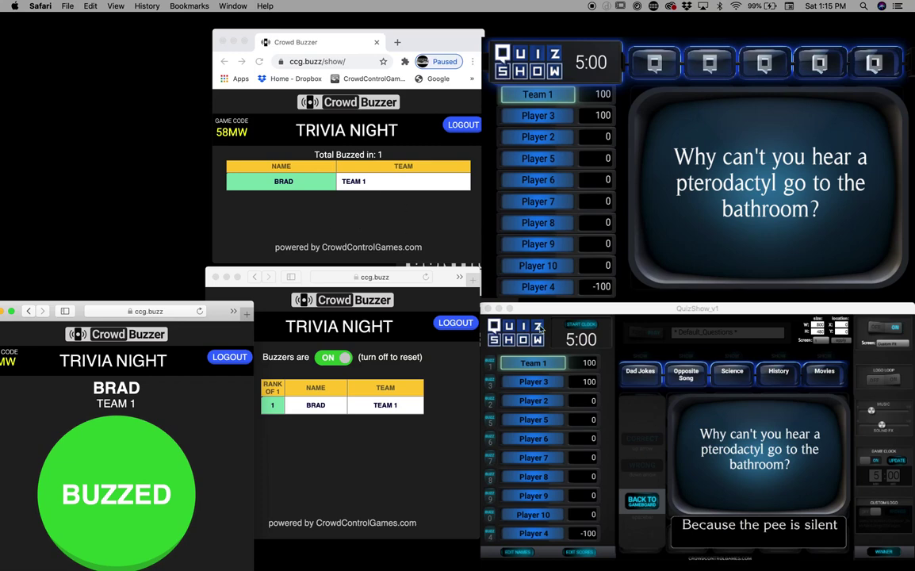
Register Team 1's buzz on the QuizShow game board
click(614, 310)
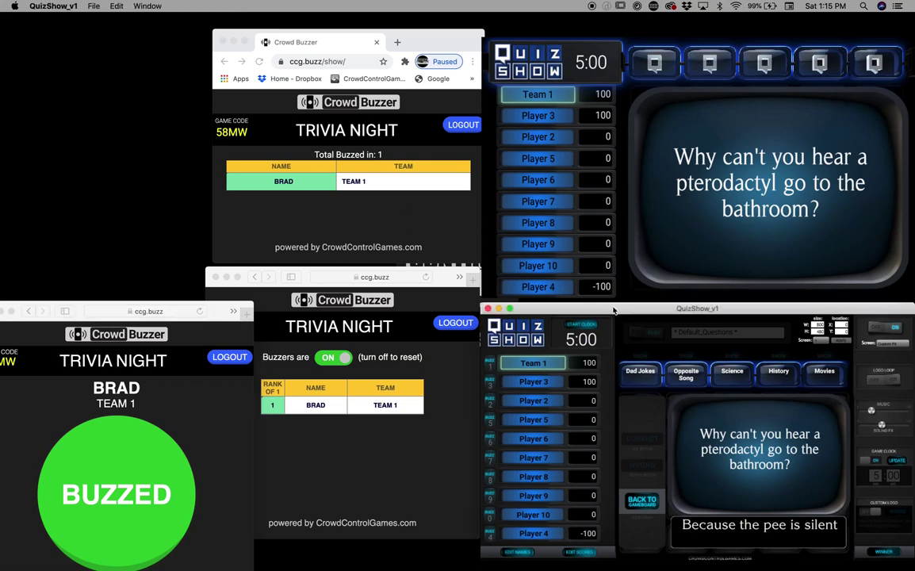
click(569, 361)
mouse_move(657, 308)
mouse_down()
mouse_move(650, 303)
mouse_move(657, 307)
mouse_up()
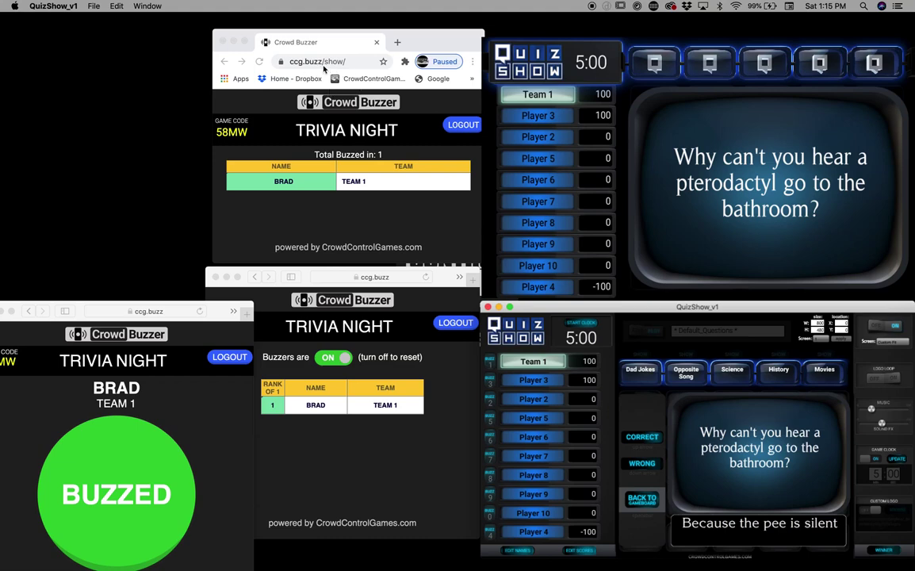
Toggle buzzers off then on, clearing Brad's buzz so Total Buzzed in reads 0
drag(429, 42, 426, 40)
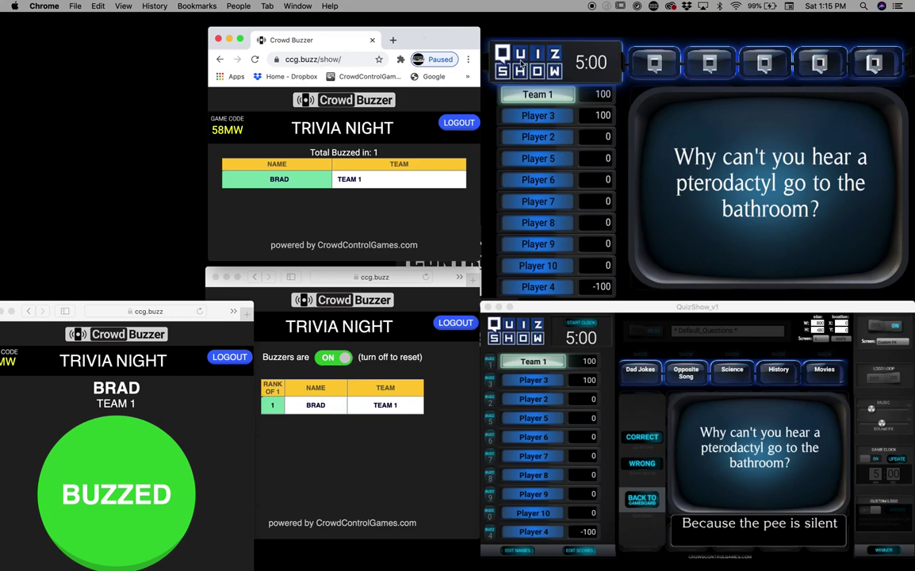
drag(425, 37, 427, 36)
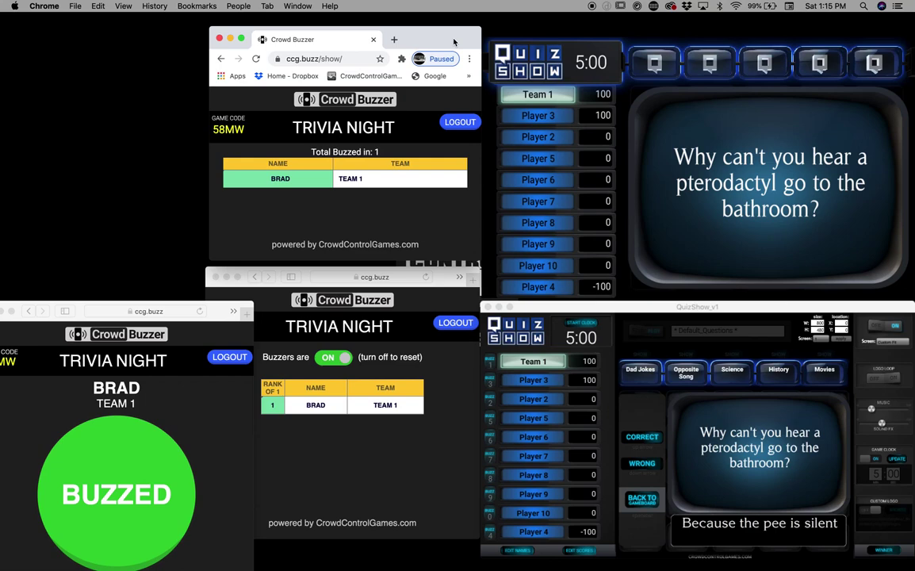
click(340, 359)
click(340, 358)
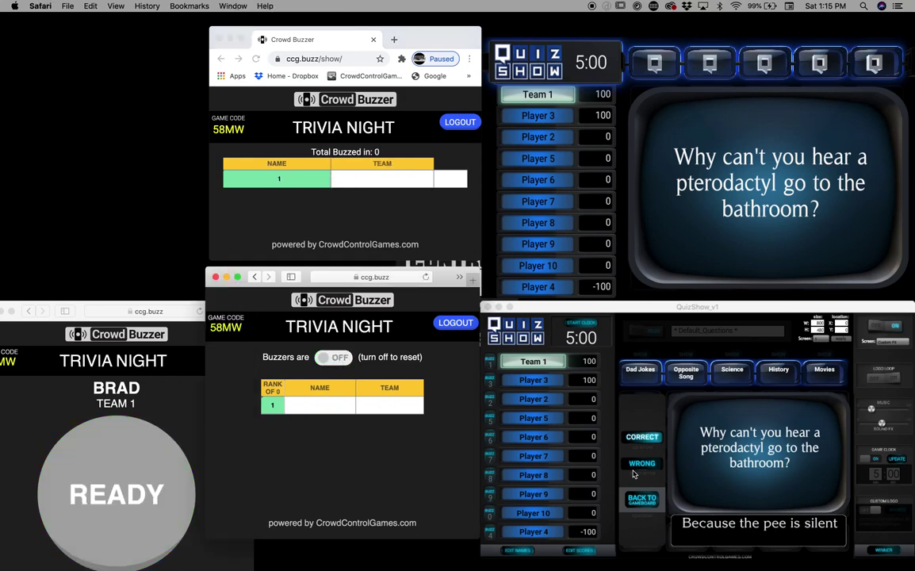
click(331, 358)
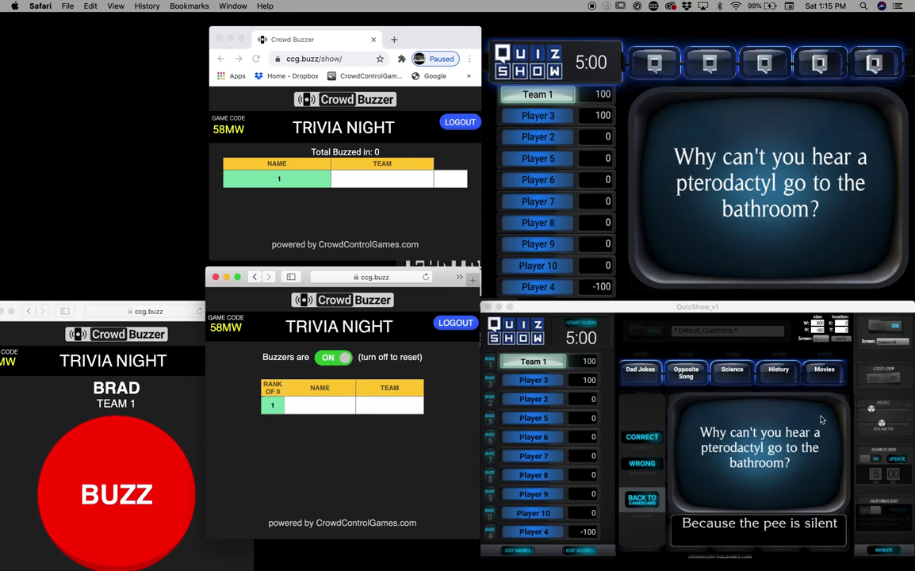
Switch on the Quiz Show logo loop, move Player 4 up to fifth, and adjust music volume
click(895, 381)
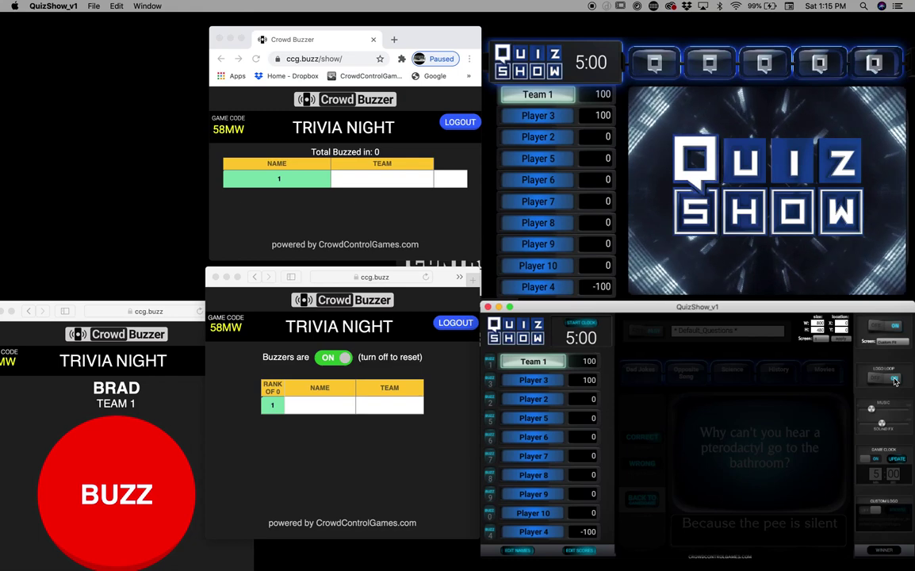
key(4)
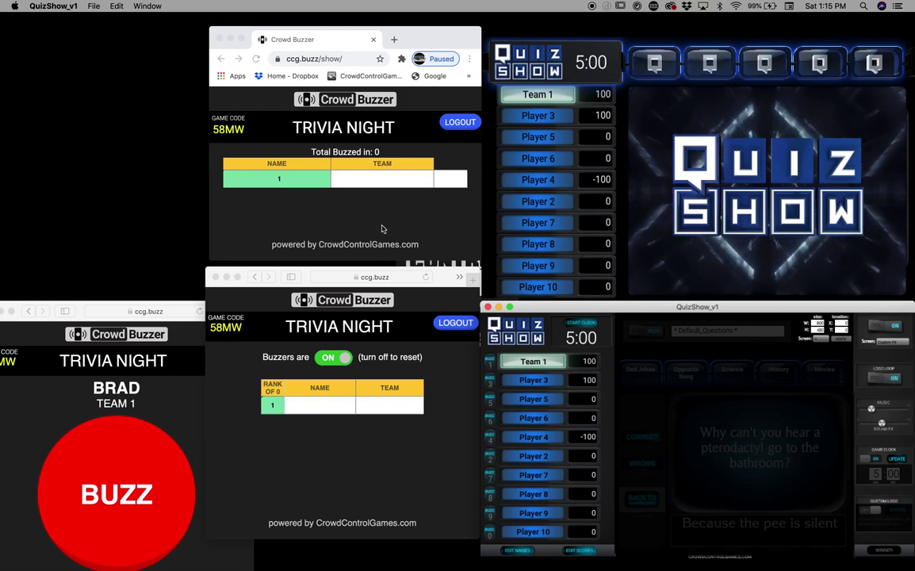
drag(880, 418, 870, 418)
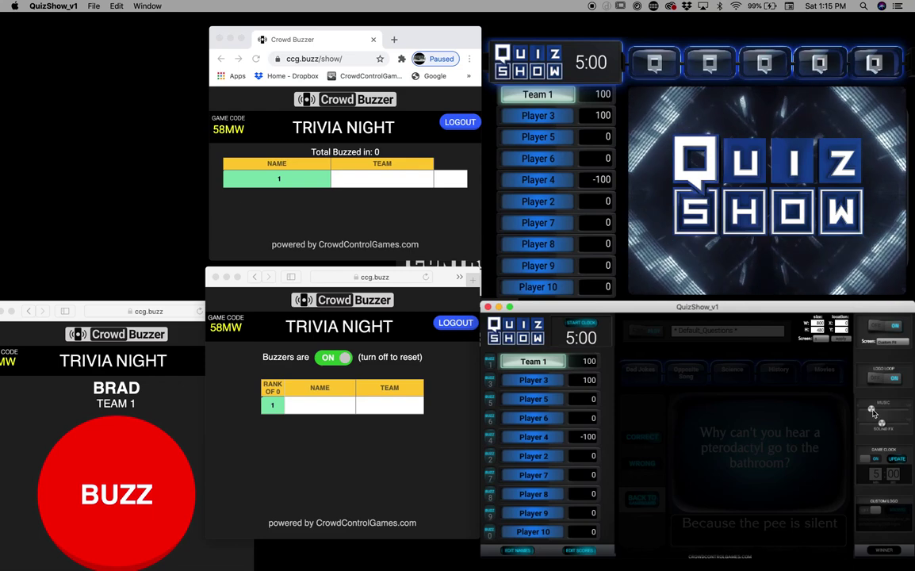